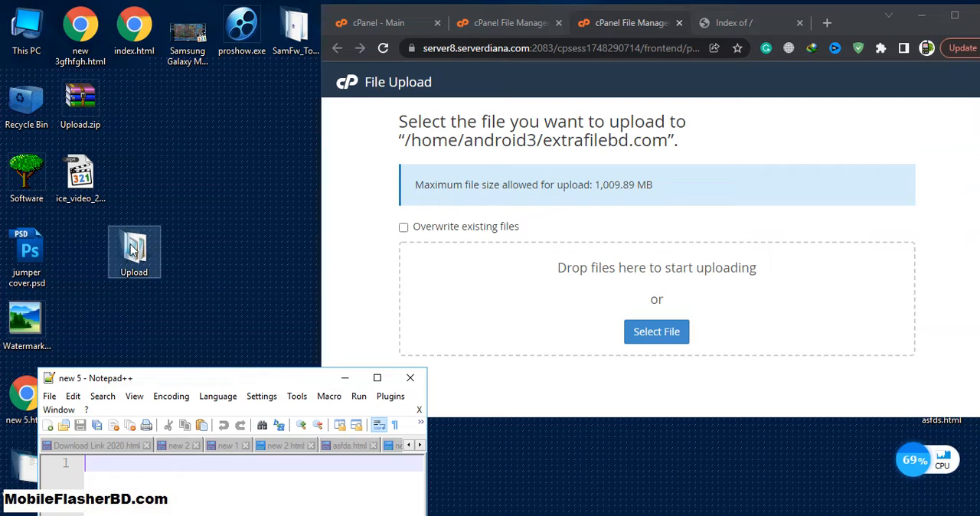
Upload Upload.zip from the desktop to the extrafilebd.com directory and maximize the browser window.
left_click_drag(80, 123, 608, 309)
left_click_drag(868, 24, 804, 23)
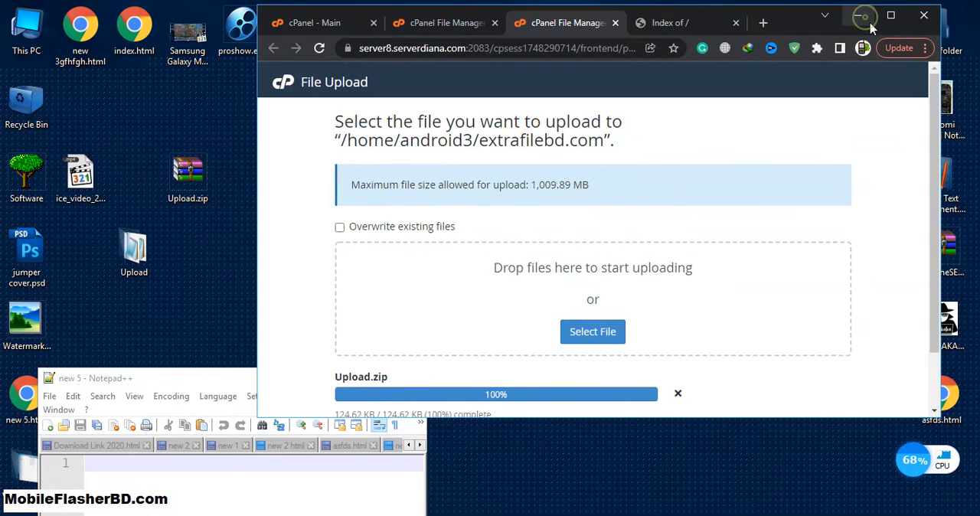
left_click(890, 15)
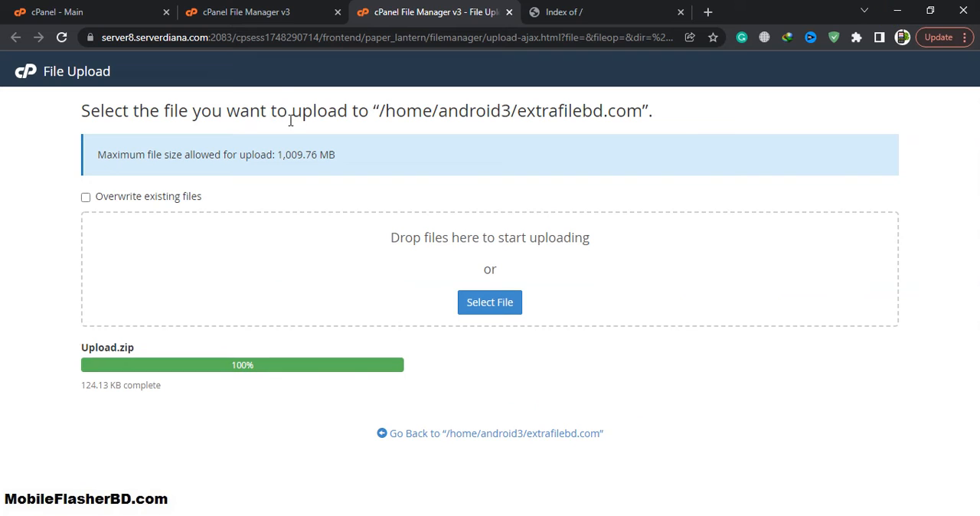
Extract Upload.zip into /extrafilebd.com in the File Manager and dismiss the extraction results.
left_click(259, 10)
left_click(101, 413)
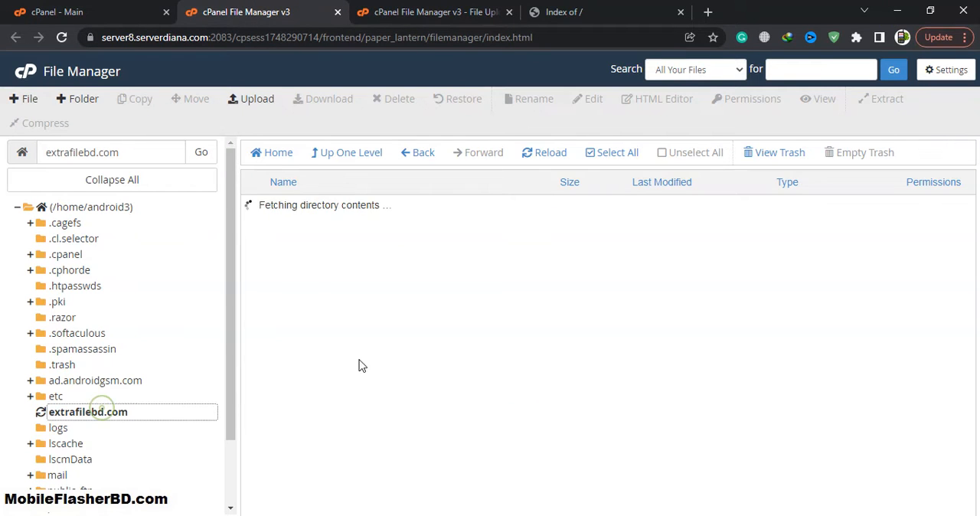
right_click(352, 210)
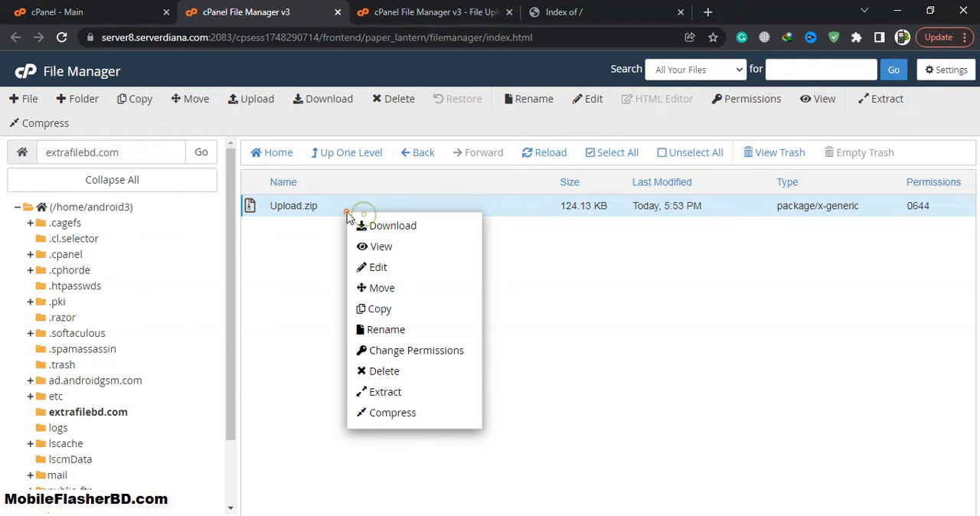
left_click(394, 394)
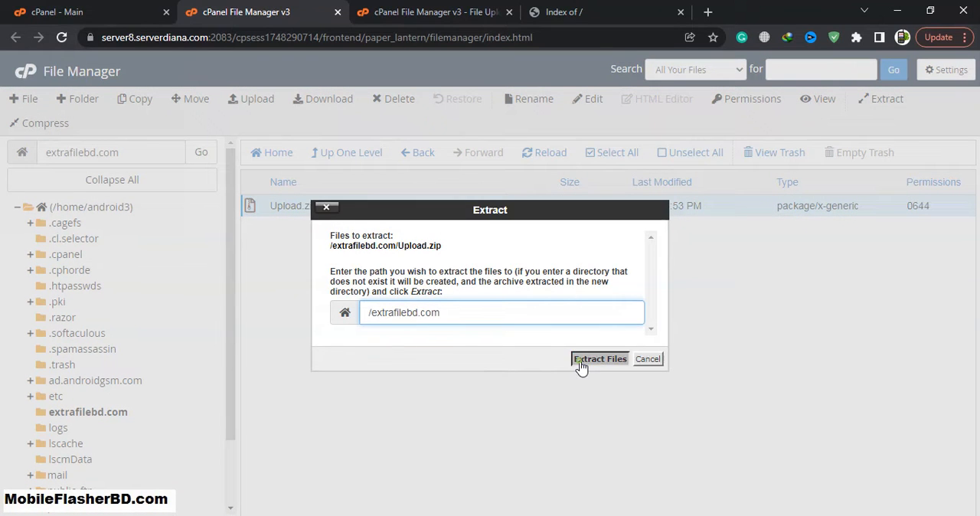
left_click(583, 362)
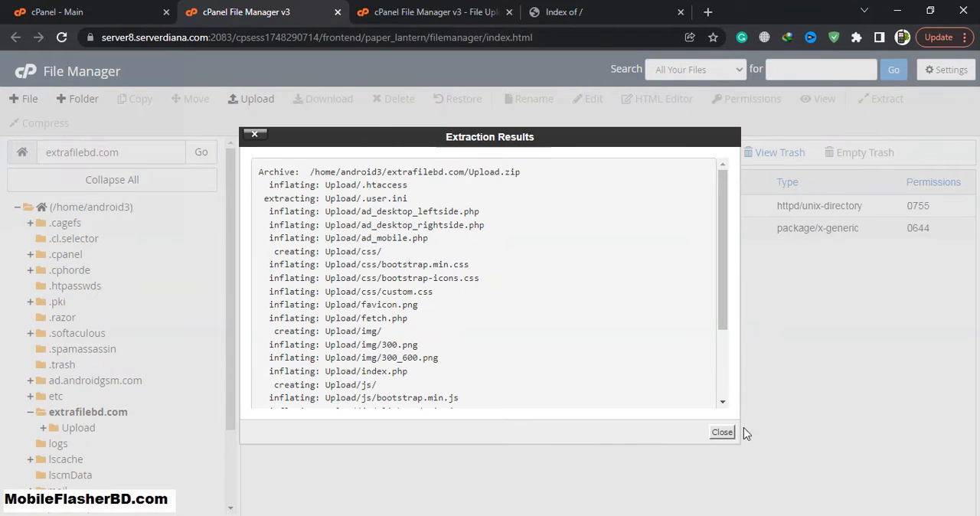
left_click(721, 431)
Move everything inside the extracted Upload folder up into the extrafilebd.com folder, and open that folder.
double_click(349, 208)
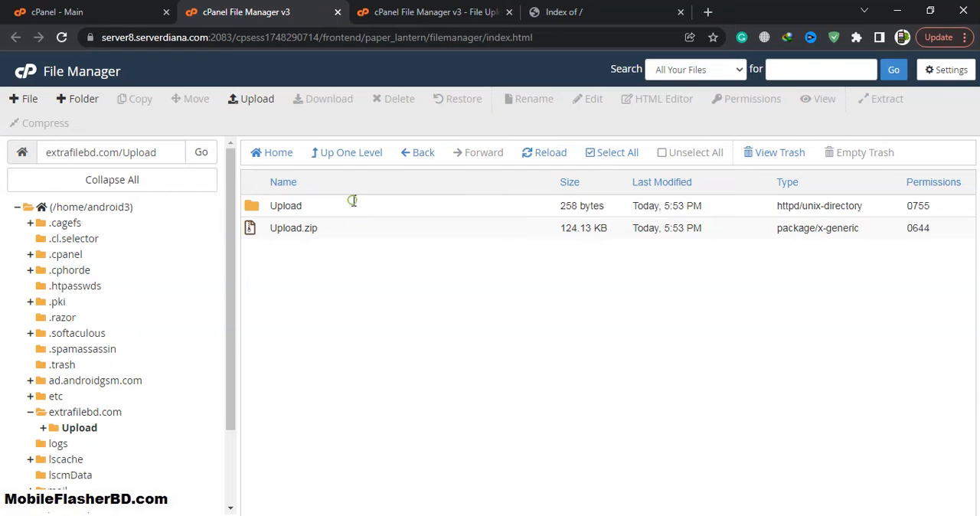
left_click(627, 156)
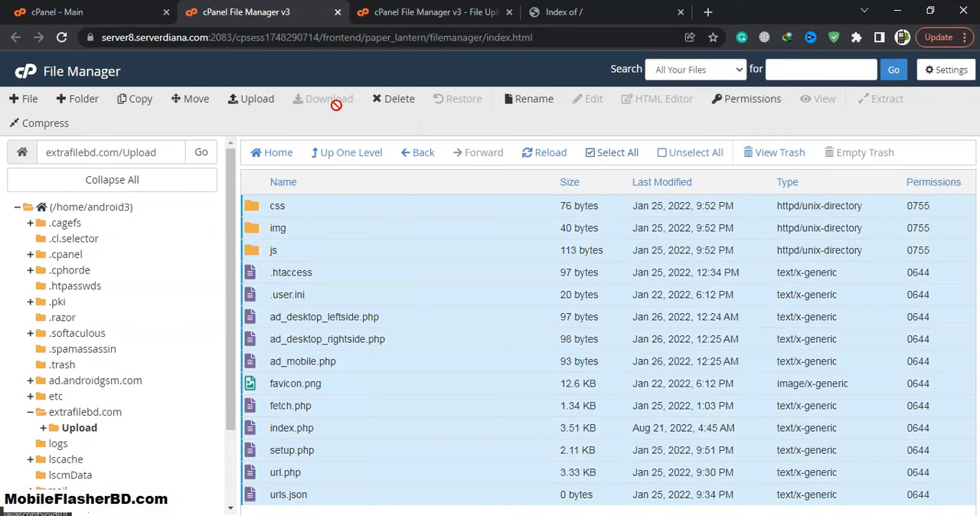
left_click(196, 98)
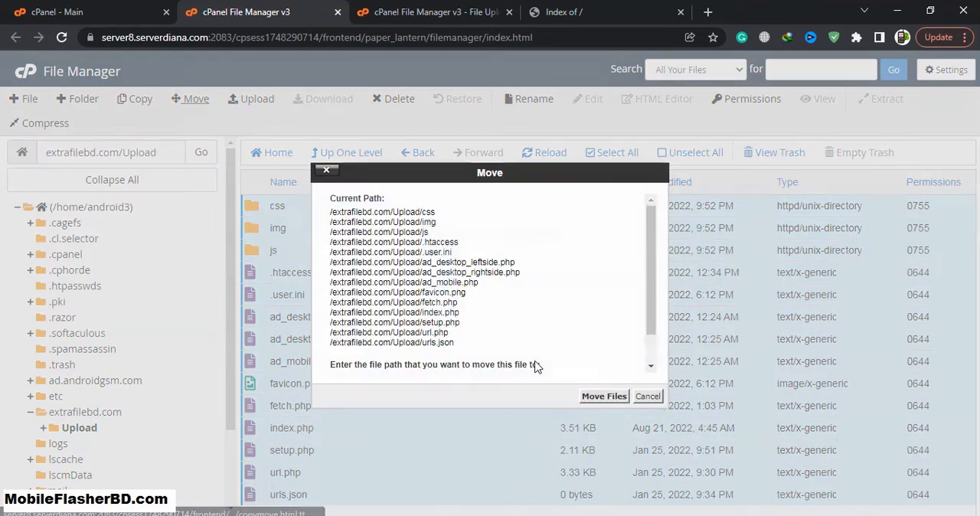
double_click(458, 349)
key("BackSpace")
left_click(608, 398)
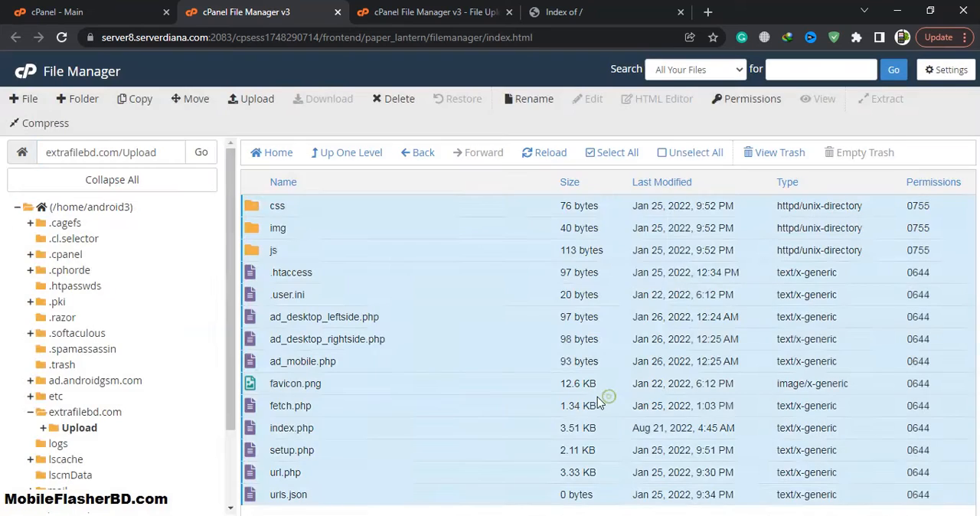
left_click(93, 414)
Reload the extrafilebd.com site to check the page served from the moved files.
left_click(562, 17)
left_click(62, 39)
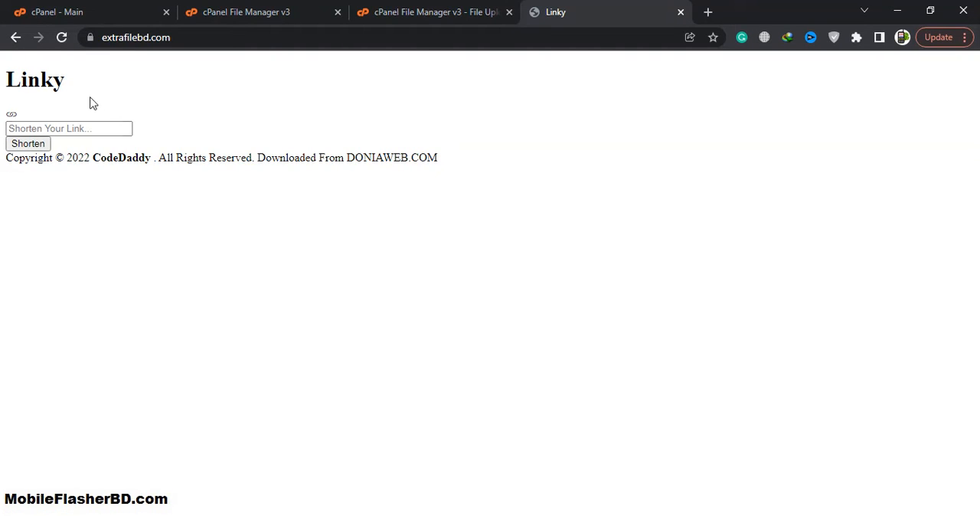
left_click(62, 37)
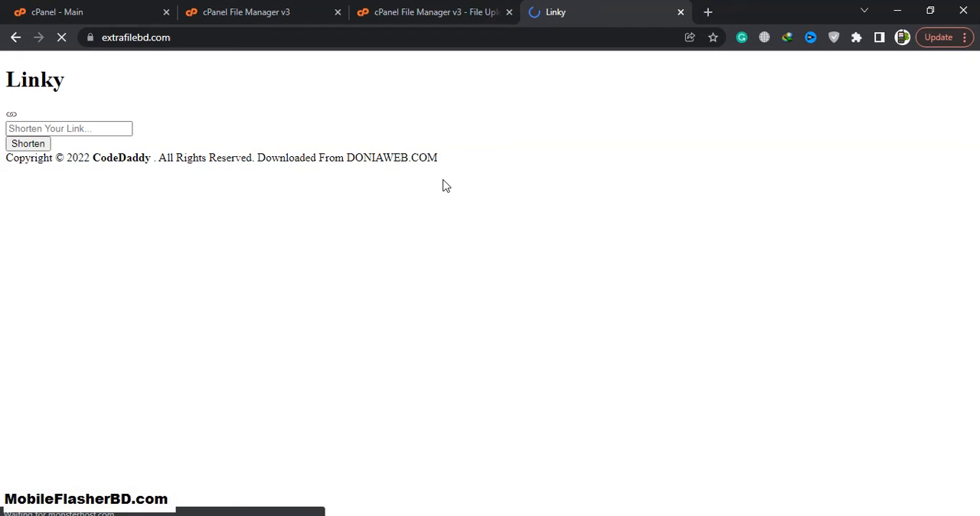
left_click(85, 129)
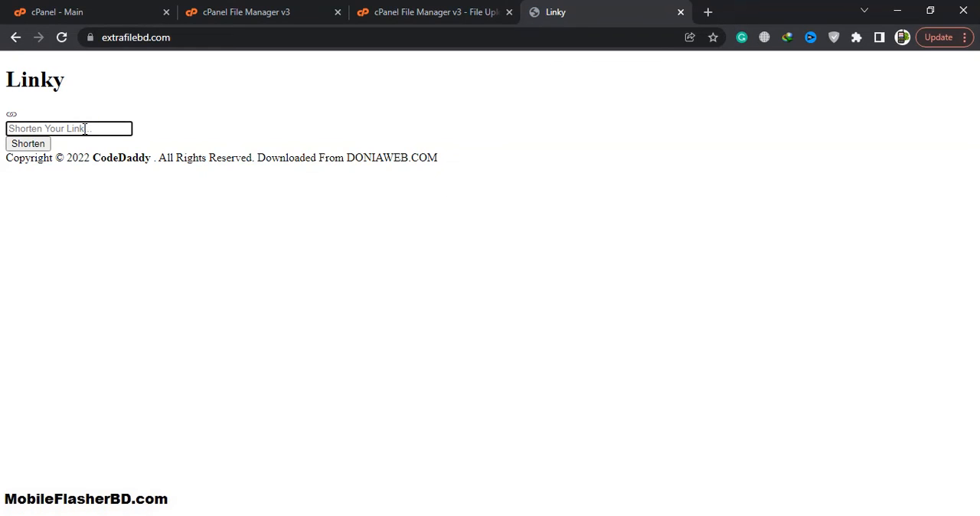
type("https://ggghsdf.com")
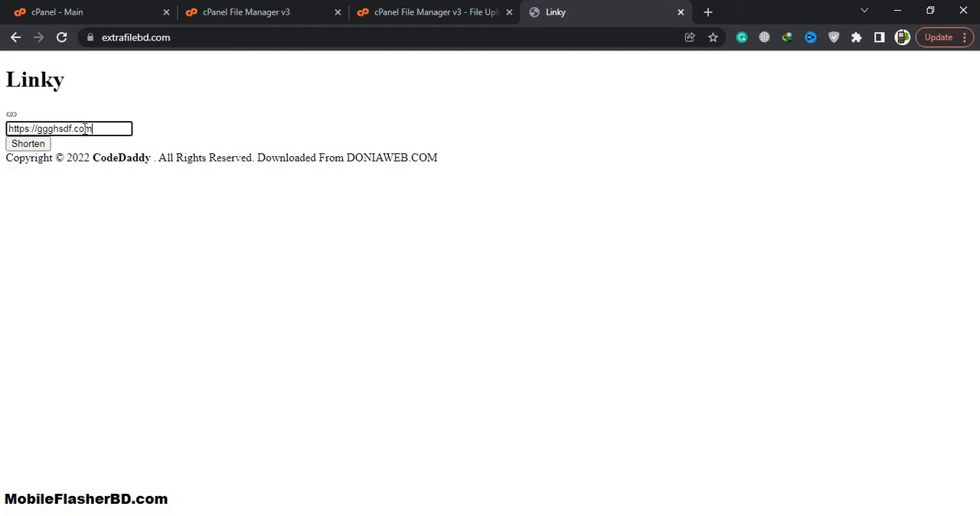
left_click(35, 145)
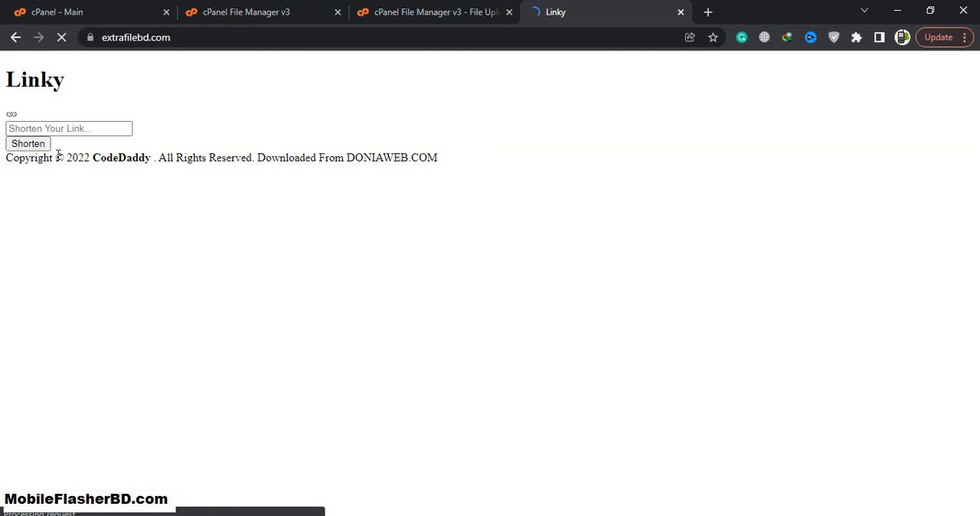
Open setup.php from the extrafilebd.com folder in the File Manager's code editor.
left_click(440, 8)
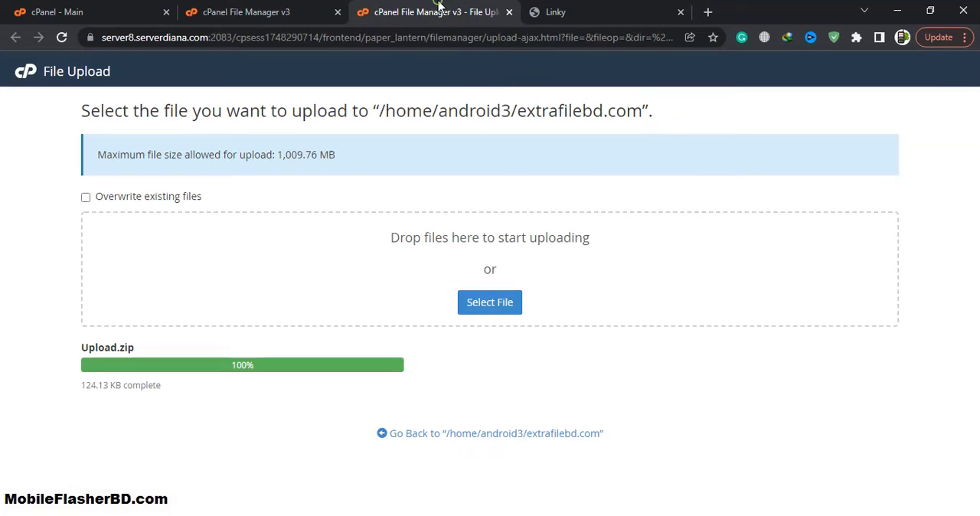
left_click(312, 9)
scroll(434, 310, "down", 1)
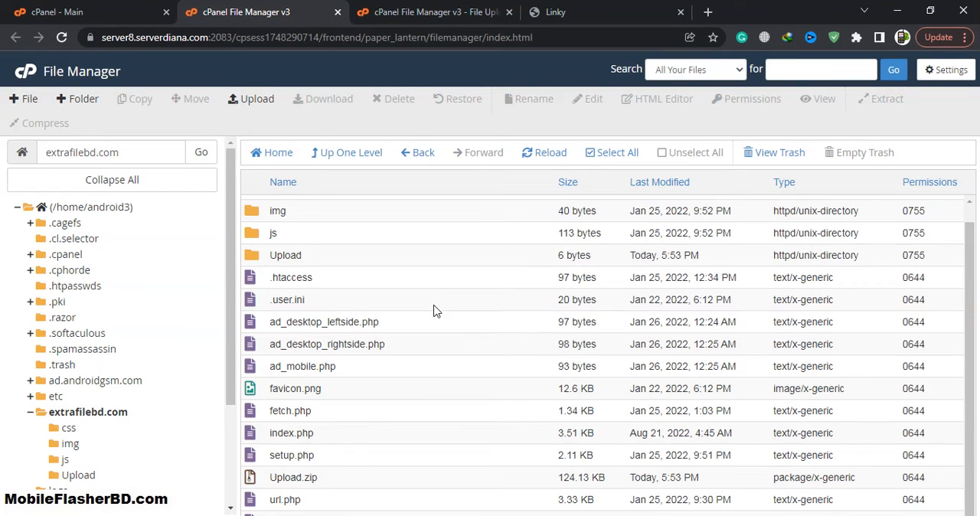
right_click(346, 457)
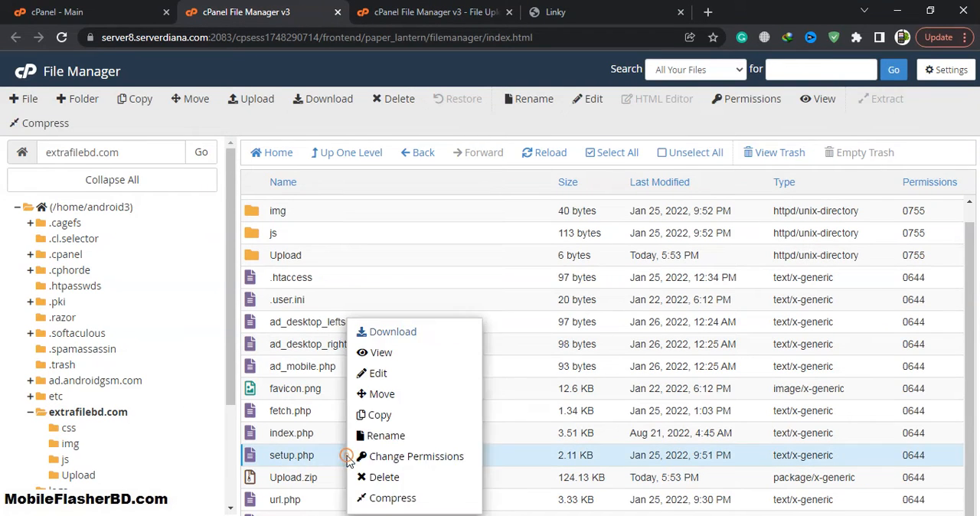
left_click(398, 373)
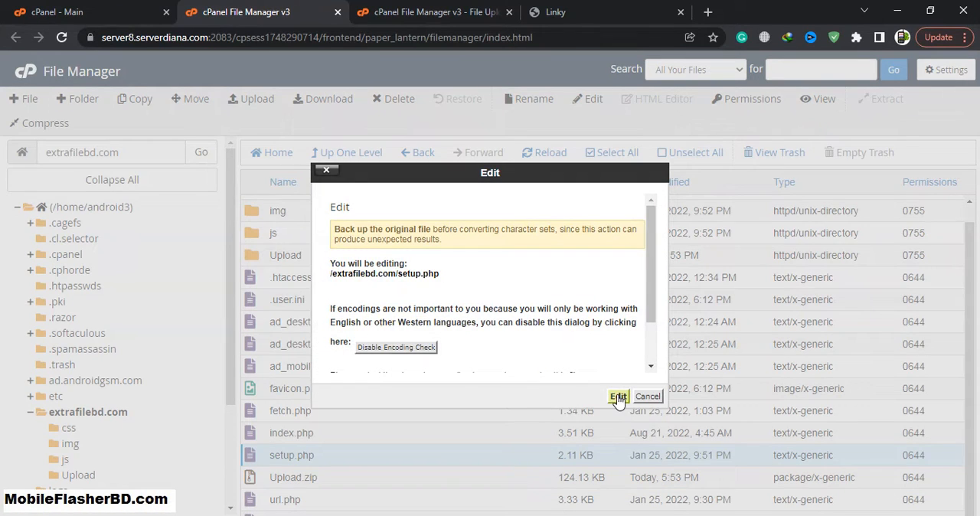
left_click(617, 396)
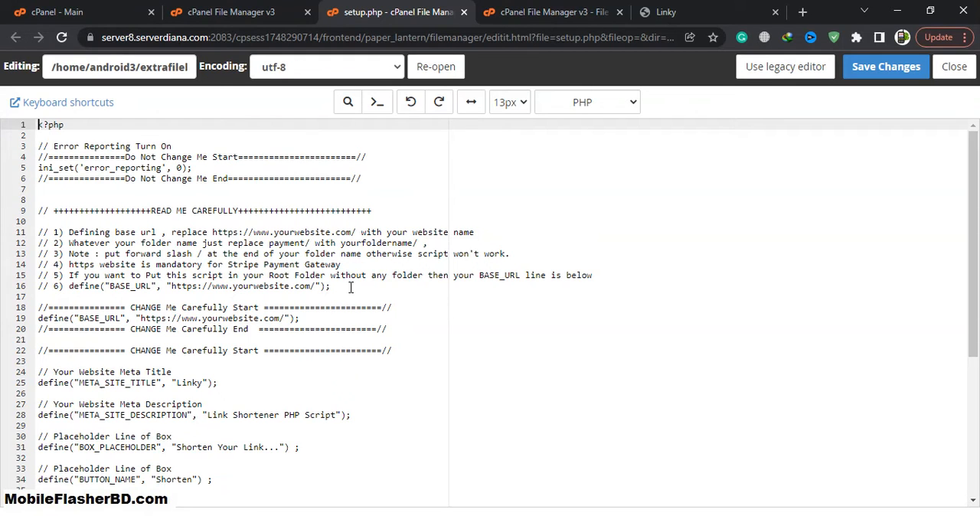
scroll(253, 263, "down", 3)
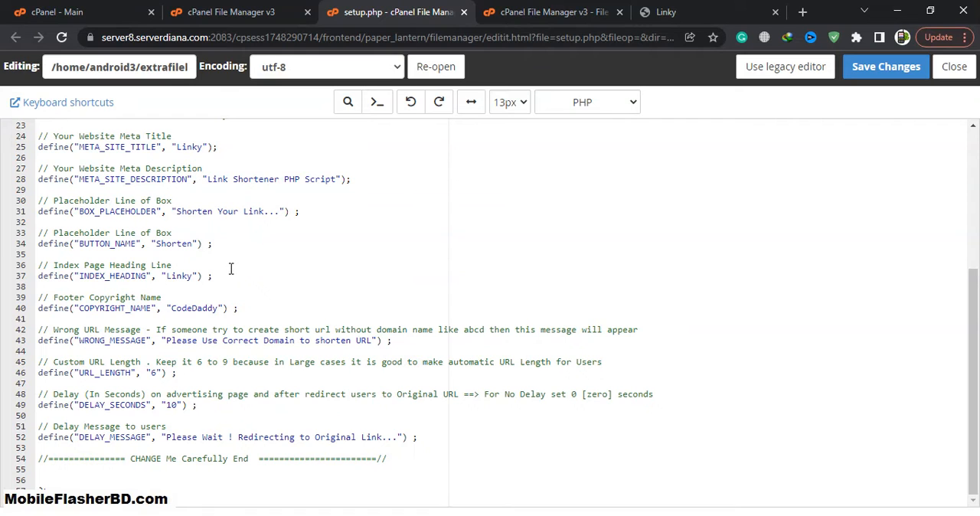
scroll(231, 273, "up", 4)
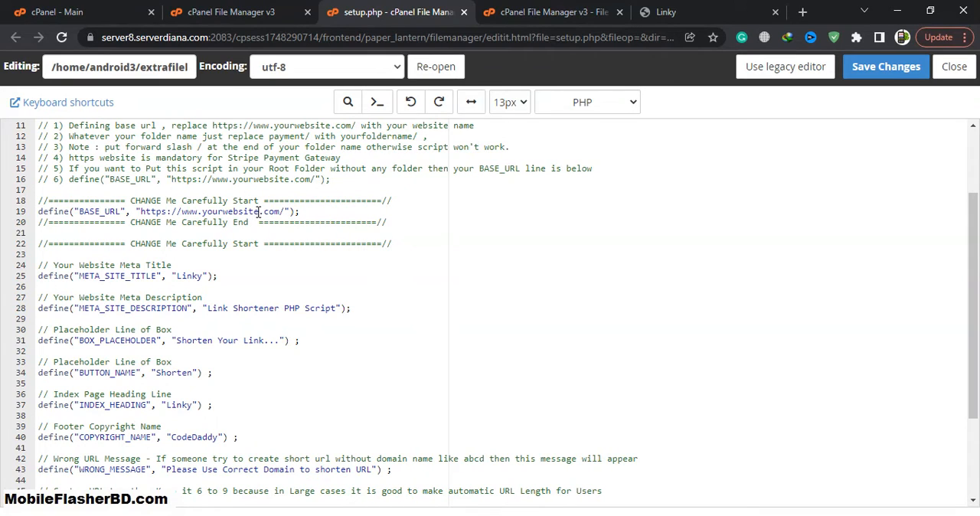
left_click_drag(258, 212, 203, 211)
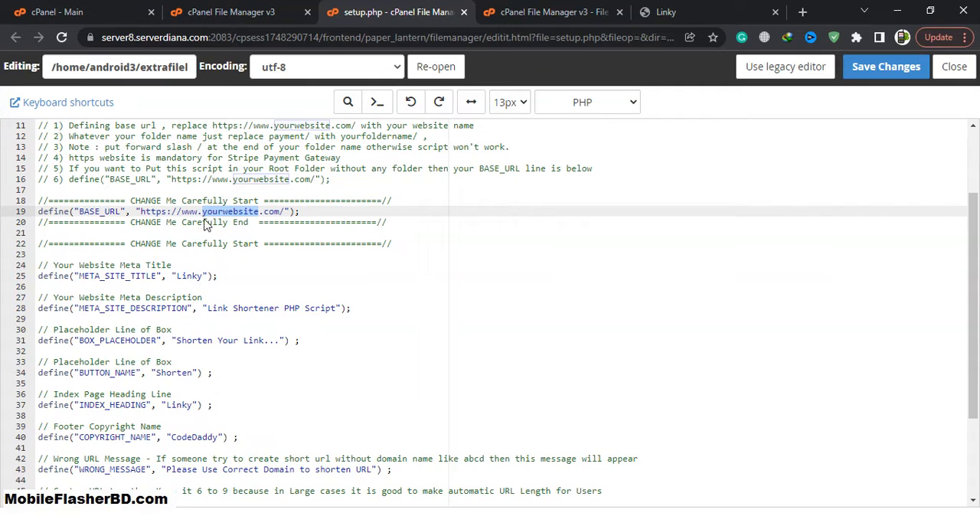
scroll(215, 295, "up", 1)
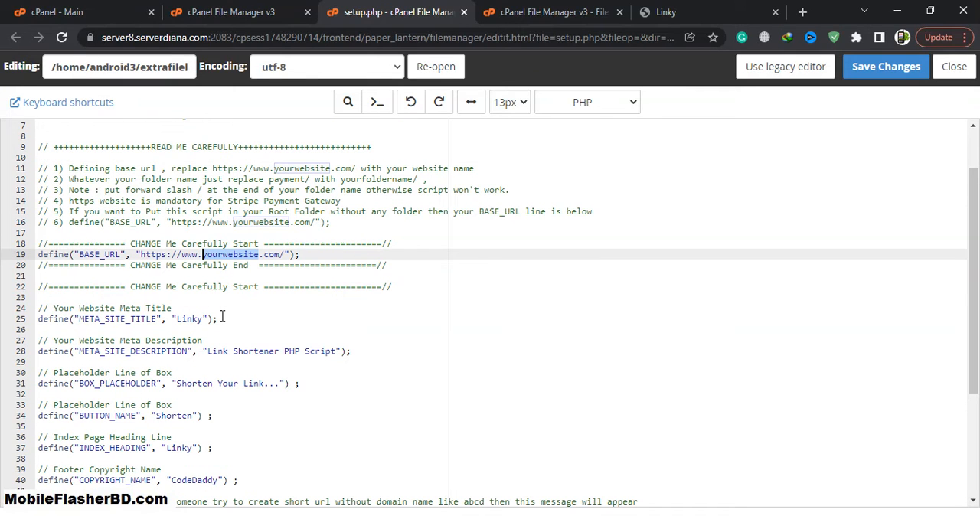
type("extrafilebd")
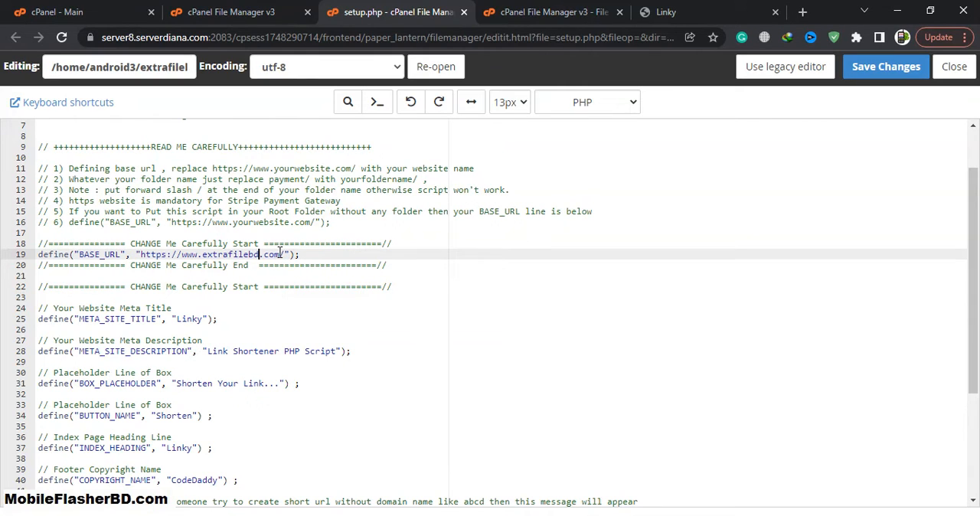
left_click_drag(281, 254, 182, 254)
key("ctrl+c")
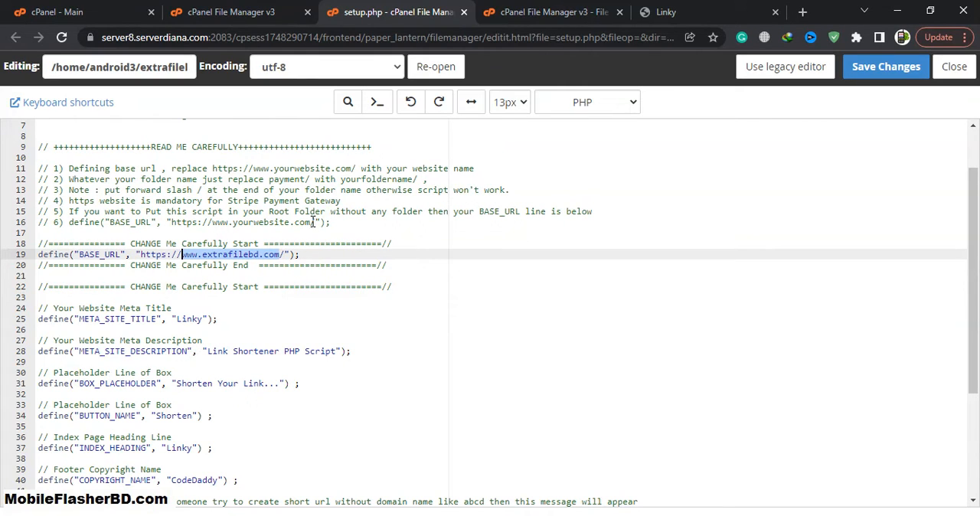
left_click_drag(314, 222, 212, 222)
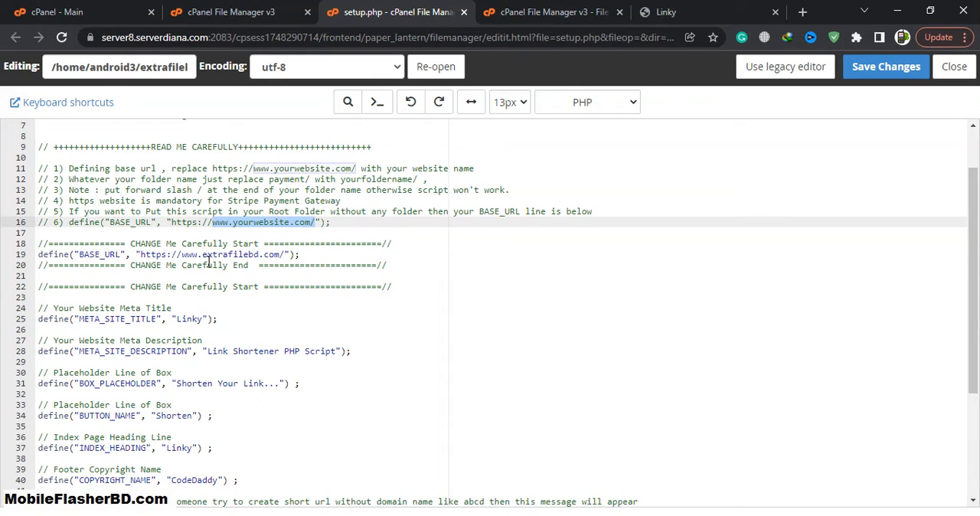
key("ctrl+v")
scroll(352, 172, "up", 1)
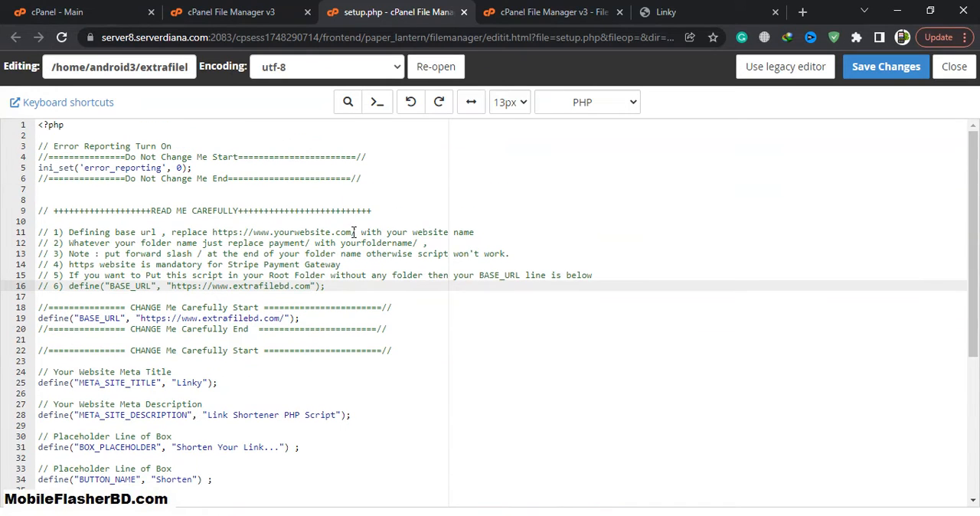
mouse_move(351, 231)
left_mouse_down()
mouse_move(247, 232)
mouse_move(350, 243)
mouse_move(351, 232)
left_mouse_up()
key("ctrl+v")
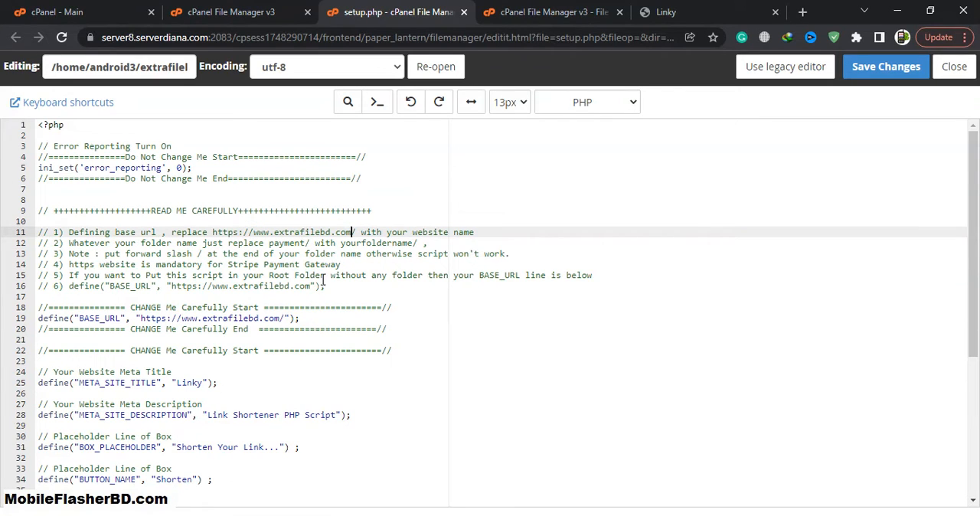
Look over the remaining settings in setup.php and save the changes to the file.
scroll(319, 253, "down", 4)
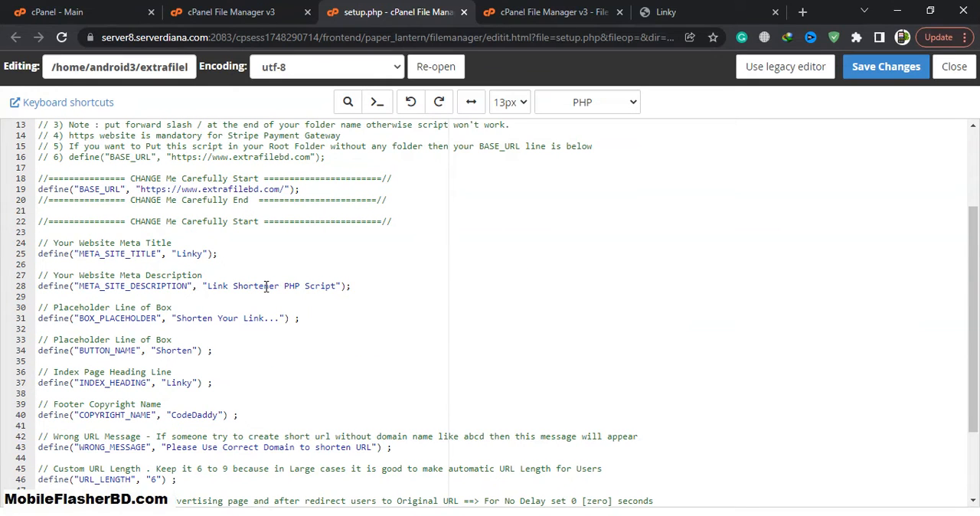
scroll(266, 286, "down", 3)
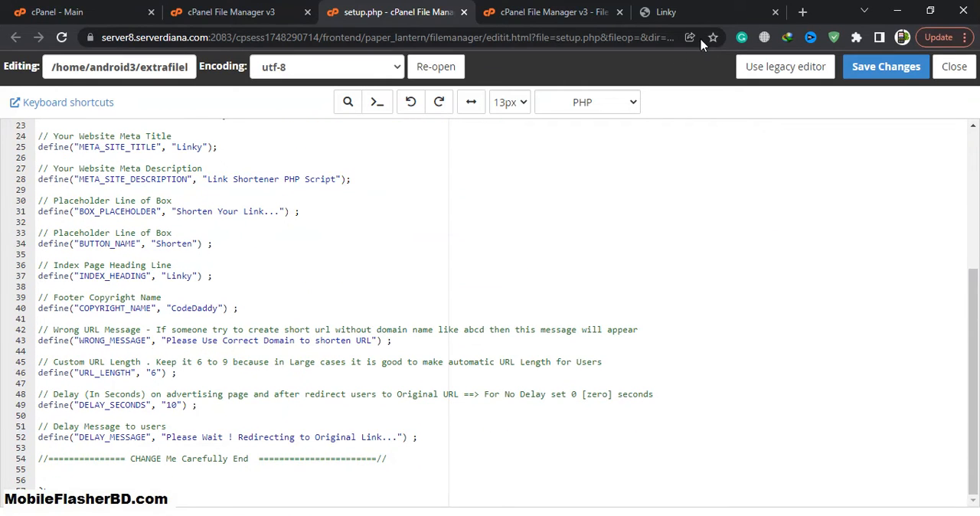
left_click(860, 74)
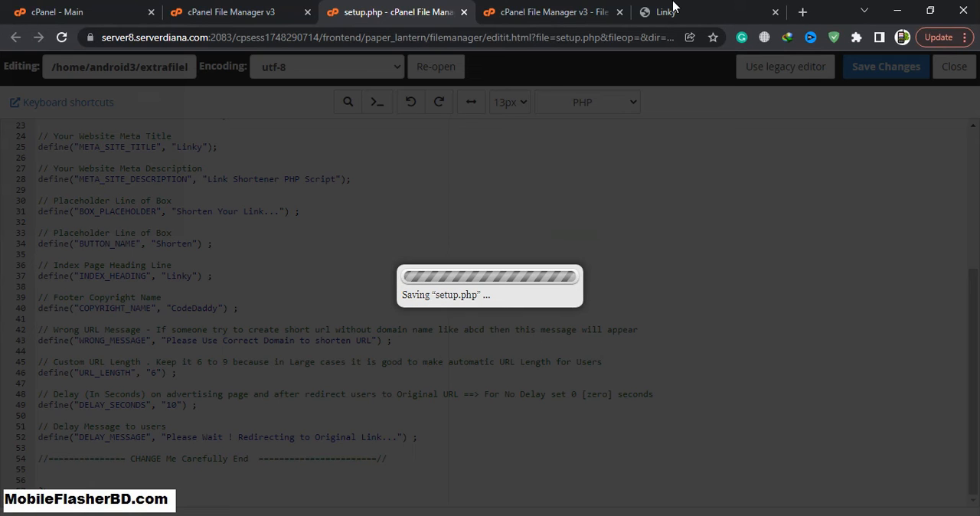
Switch to the Linky page on extrafilebd.com and reload it with the saved base URL.
left_click(670, 9)
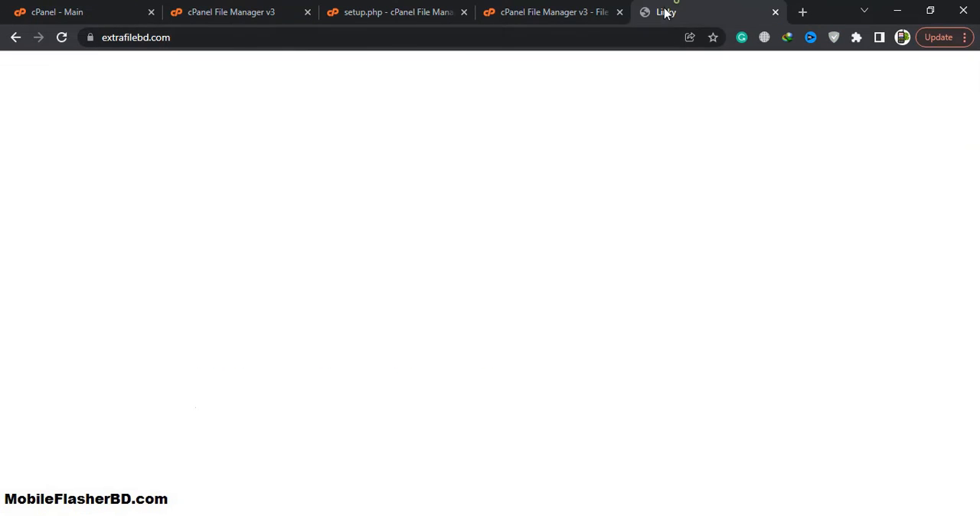
left_click(62, 38)
left_click(528, 151)
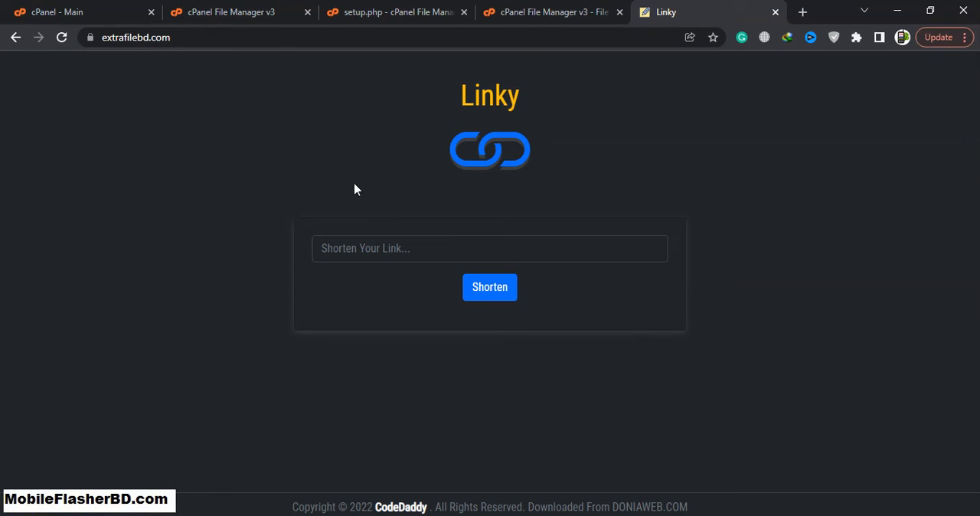
left_click(395, 248)
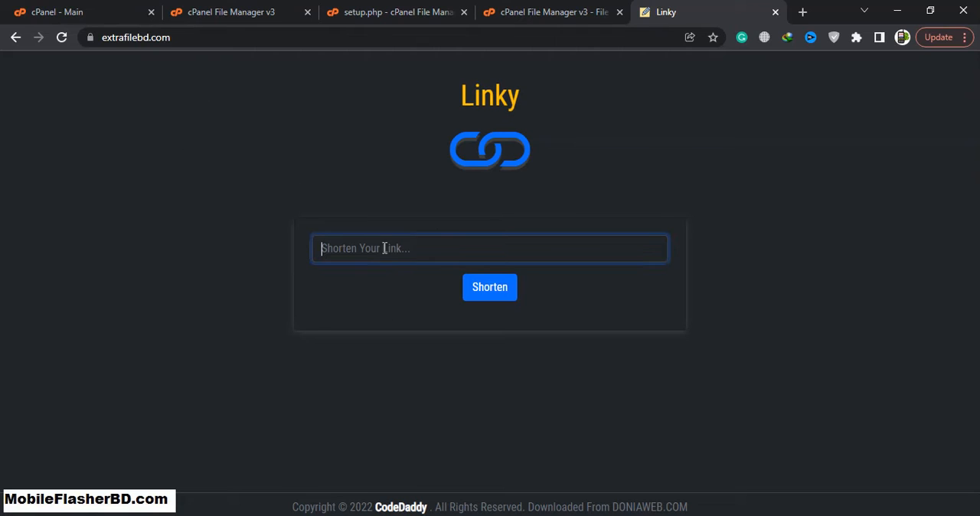
type("htt")
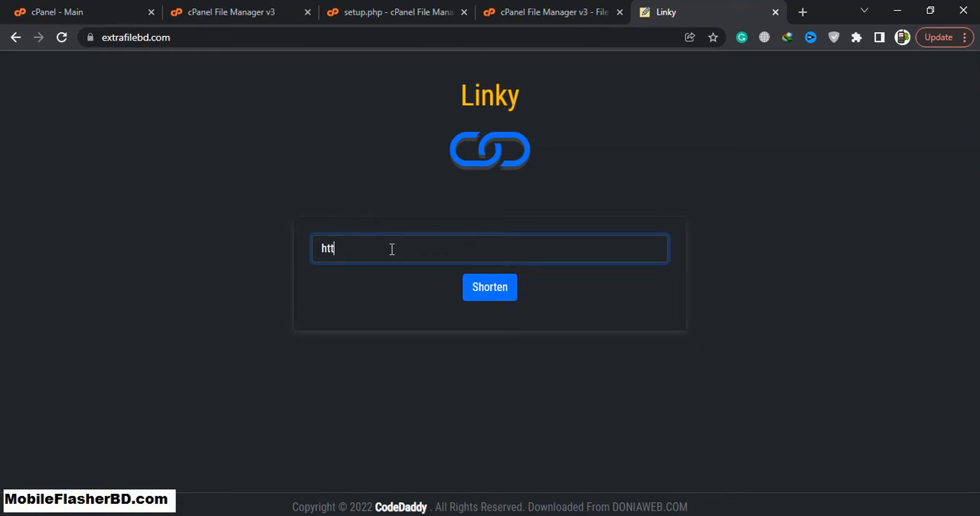
type("ps://gg")
key("BackSpace")
type("oogle.com")
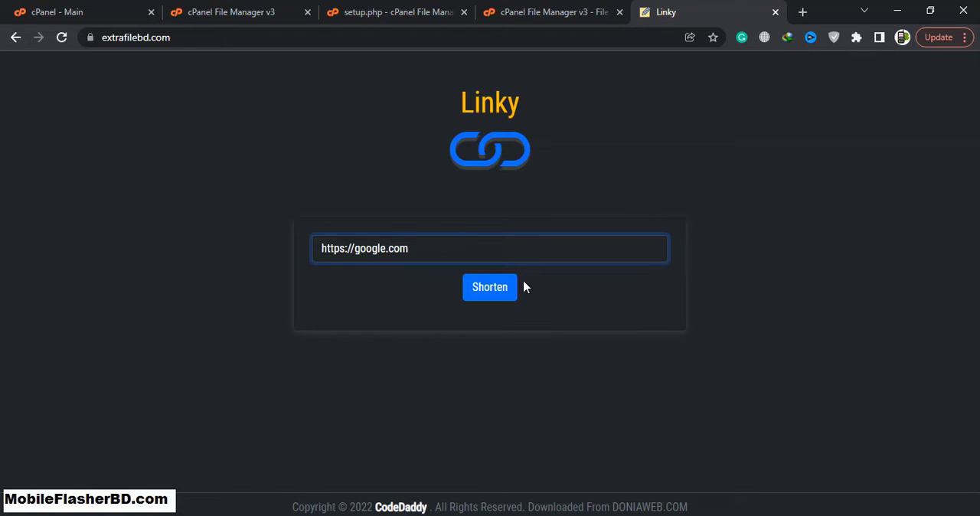
left_click(488, 297)
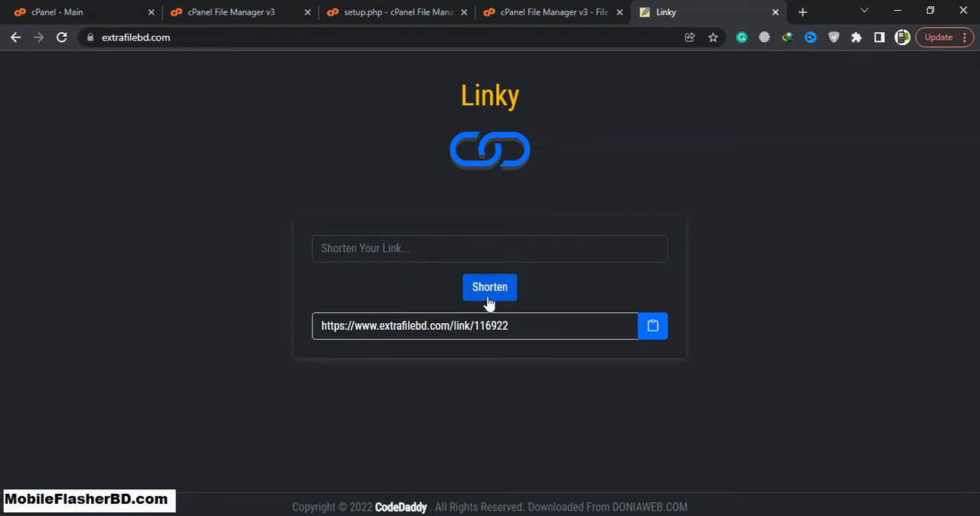
Select the generated short link and open it in a new tab to test the redirect.
triple_click(542, 337)
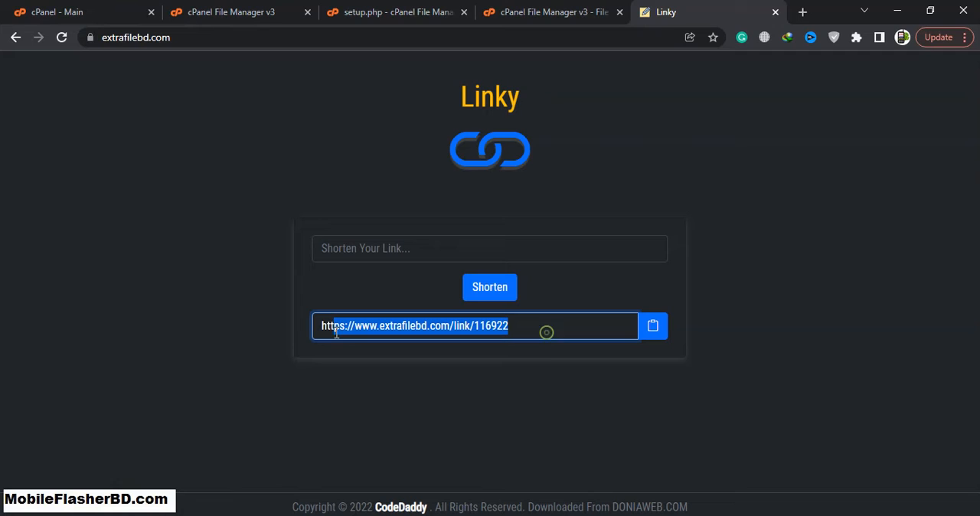
right_click(427, 328)
left_click(501, 339)
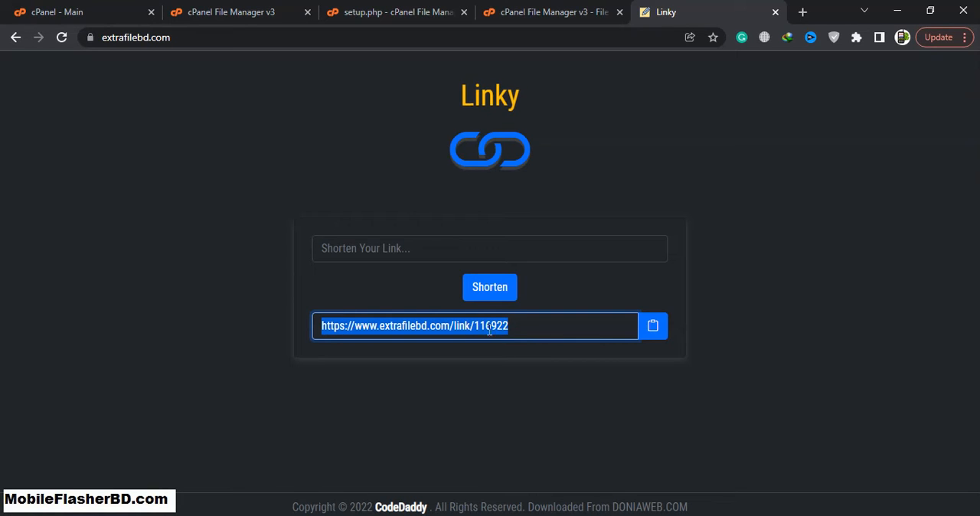
right_click(489, 328)
left_click(651, 369)
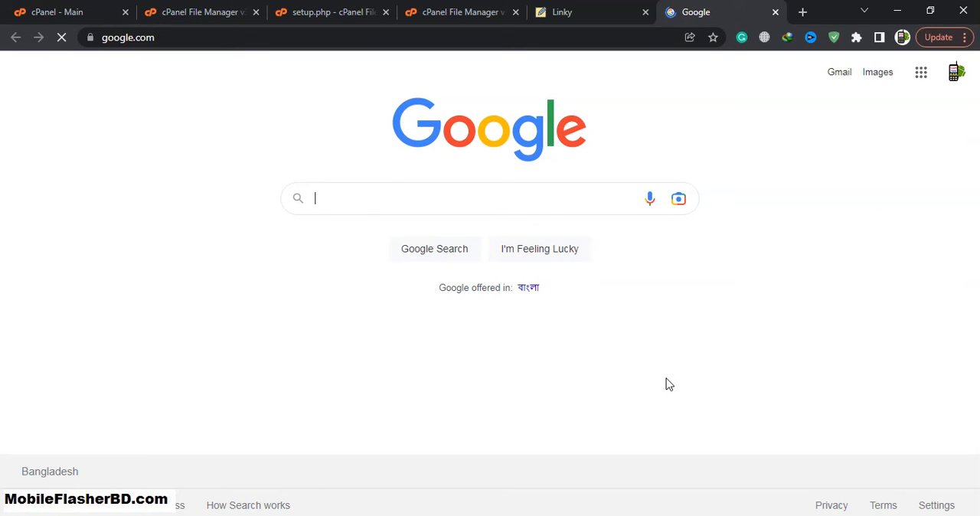
Return to the setup.php editor in cPanel and close it.
left_click(554, 12)
left_click(459, 12)
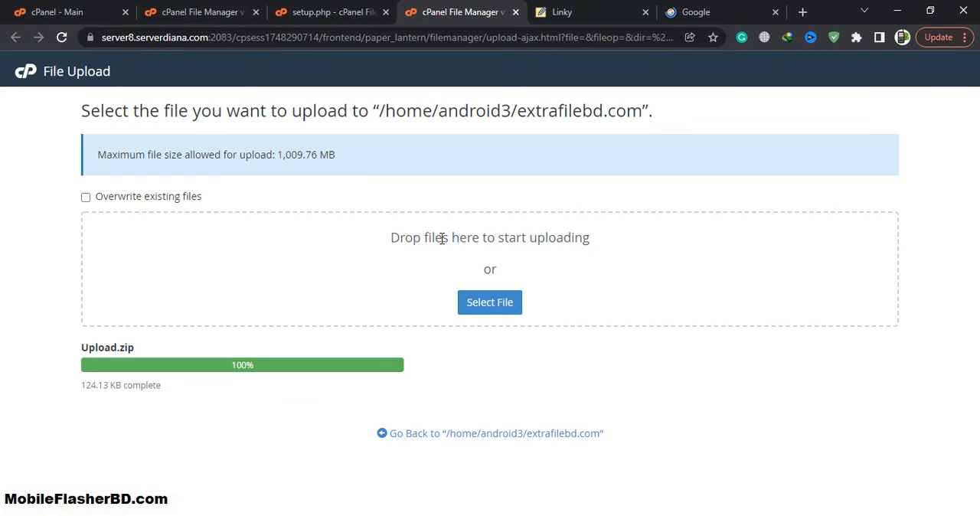
left_click(349, 9)
scroll(345, 252, "up", 5)
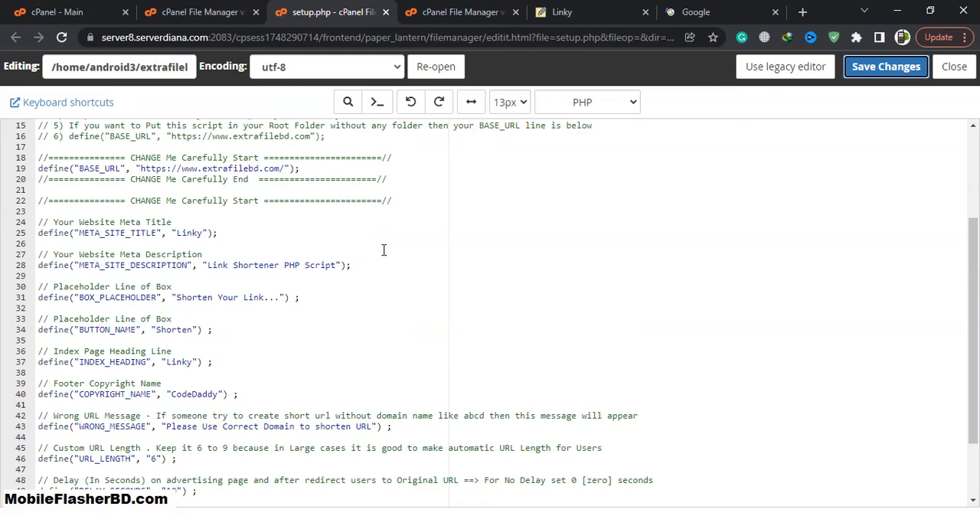
left_click(941, 69)
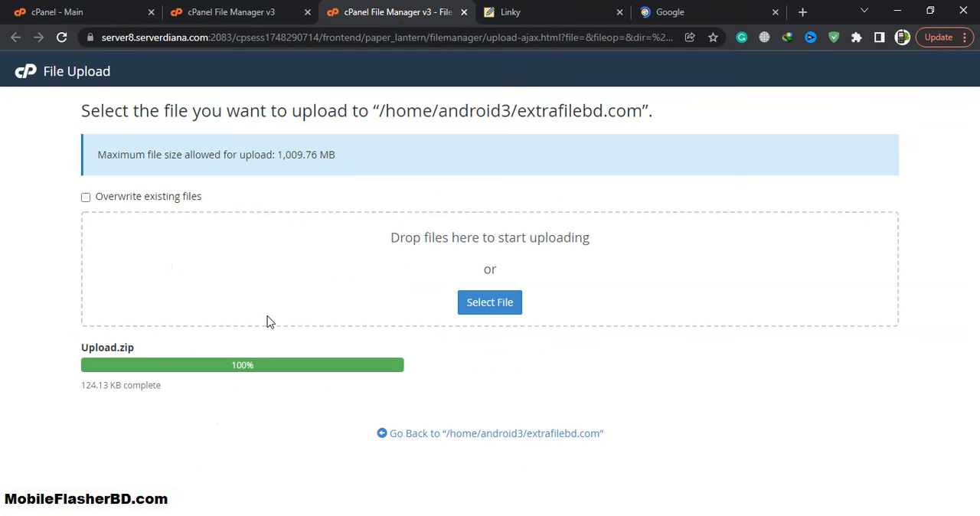
Open ad_desktop_rightside.php from the extrafilebd.com folder in the File Manager's code editor.
left_click(276, 21)
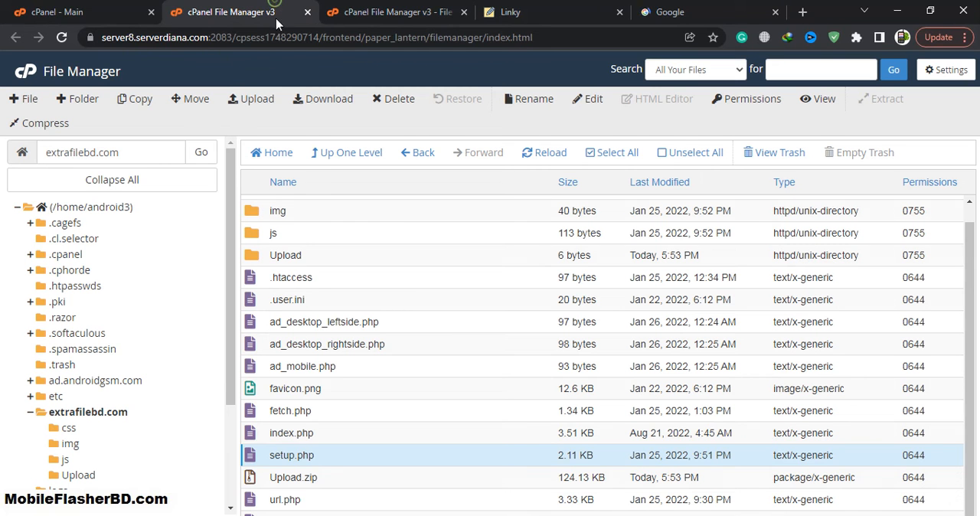
left_click(396, 350)
right_click(407, 346)
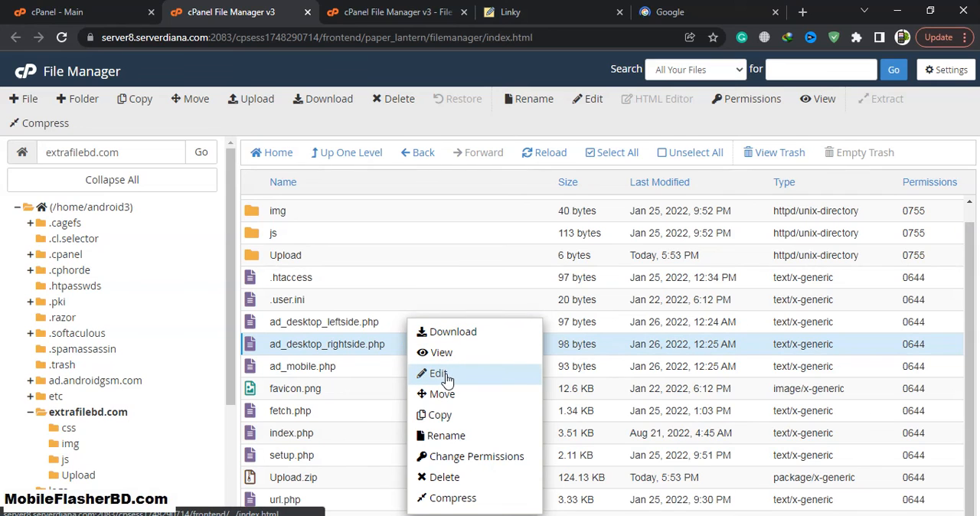
left_click(437, 374)
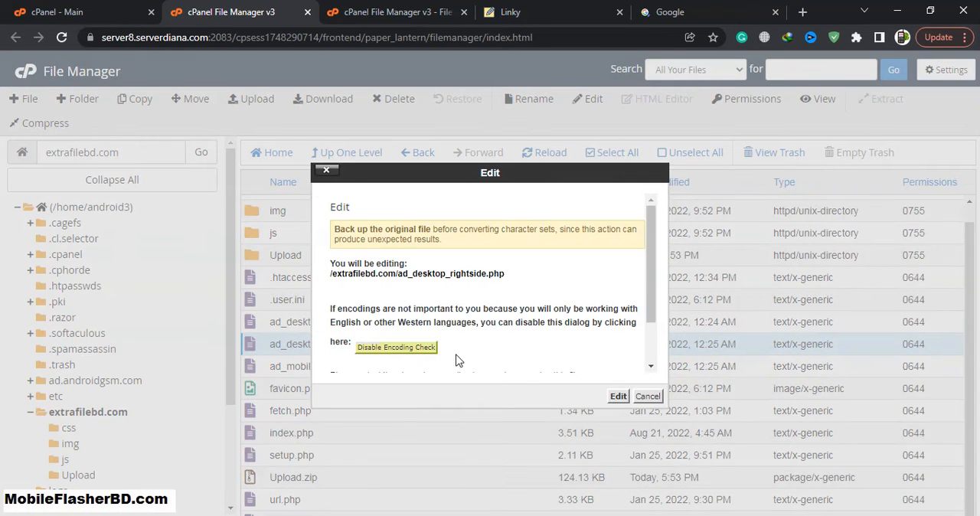
left_click(618, 396)
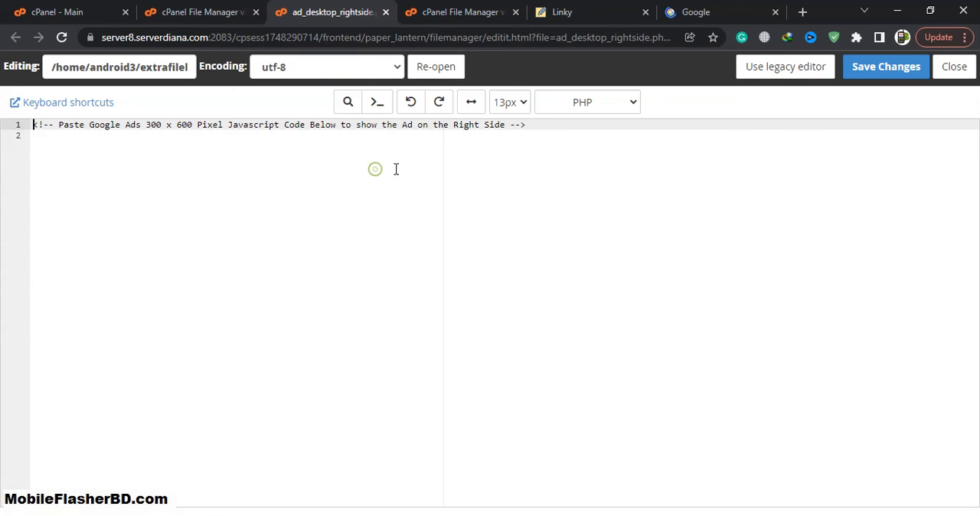
Add several lines of random placeholder text below the ad comment in ad_desktop_rightside.php and save the file.
left_click(571, 145)
key("Return")
key("Return")
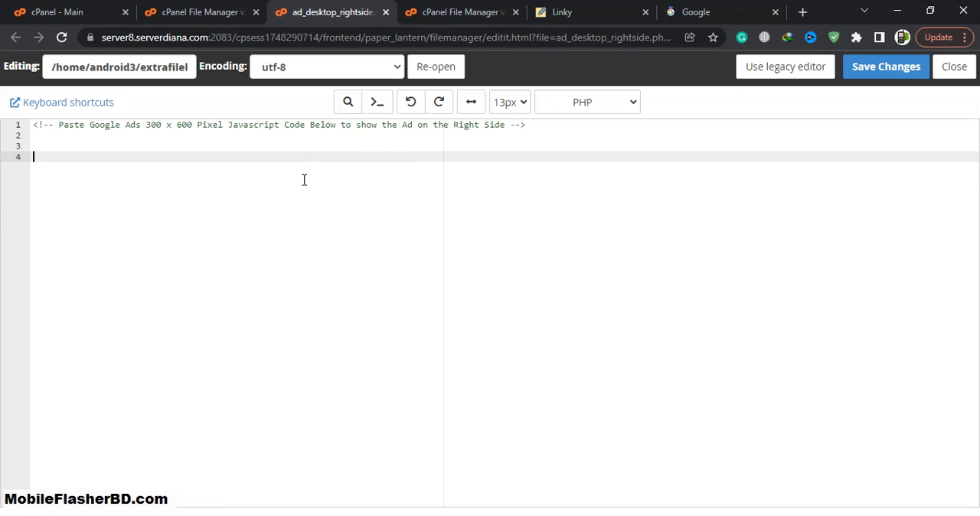
type("sddsfdsfdsfdfdssdfds")
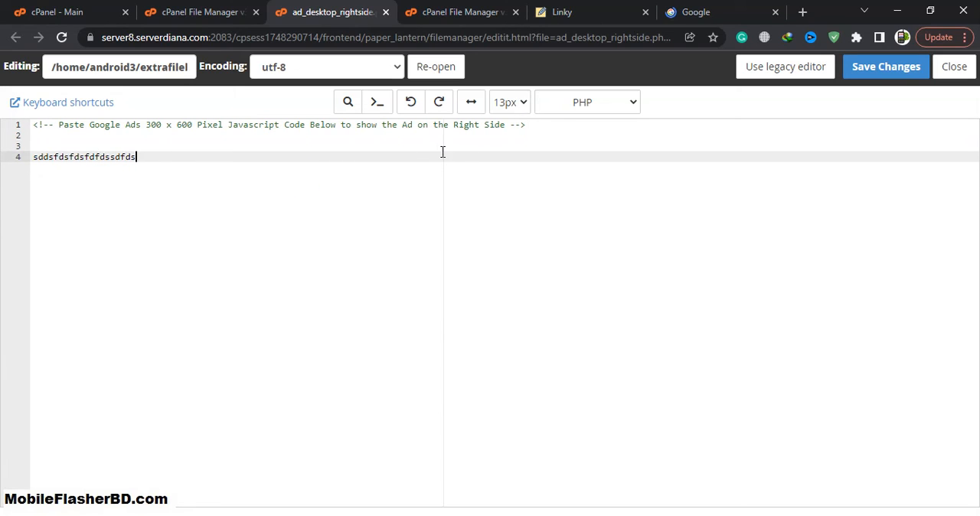
type("fsdfsdfd")
key("Return")
key("Return")
key("Return")
type("fsdf")
key("Return")
type("ds")
key("Return")
type("fsd")
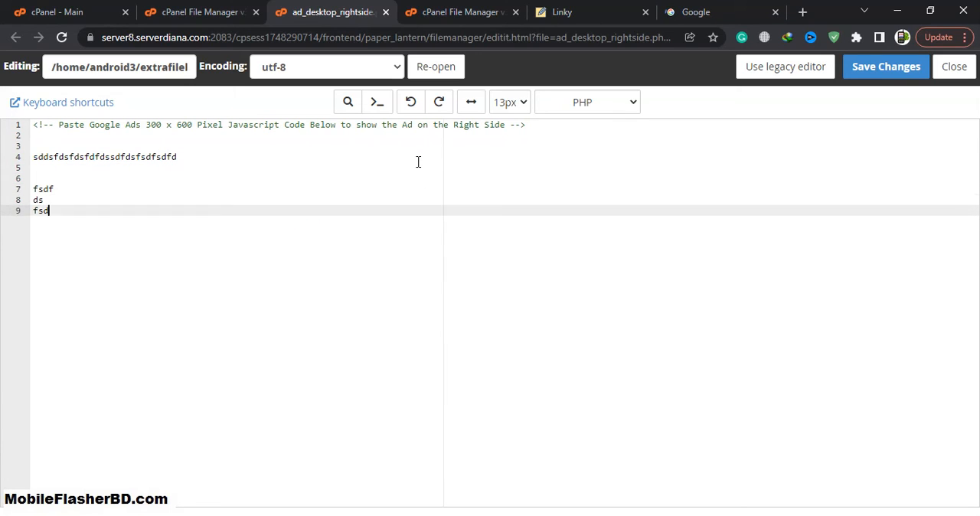
type(" f sd fs df ds fds f ds fds f ds f dsfd")
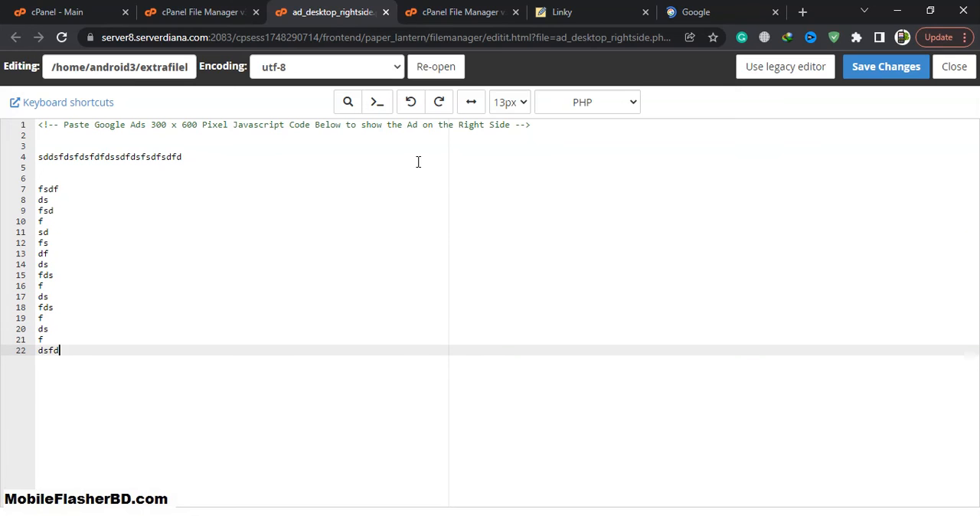
left_click(885, 66)
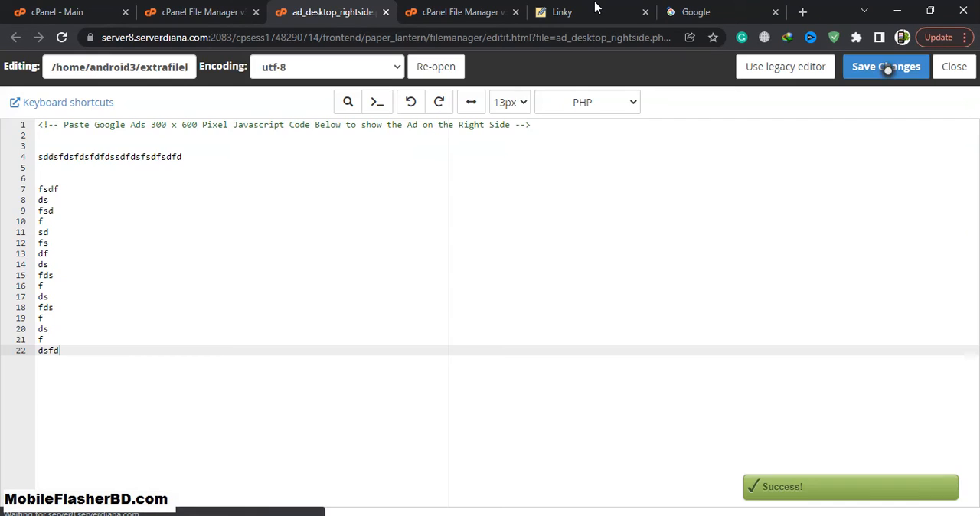
Open the generated short link again and examine where the placeholder ad text appears on the redirect countdown page.
left_click(596, 11)
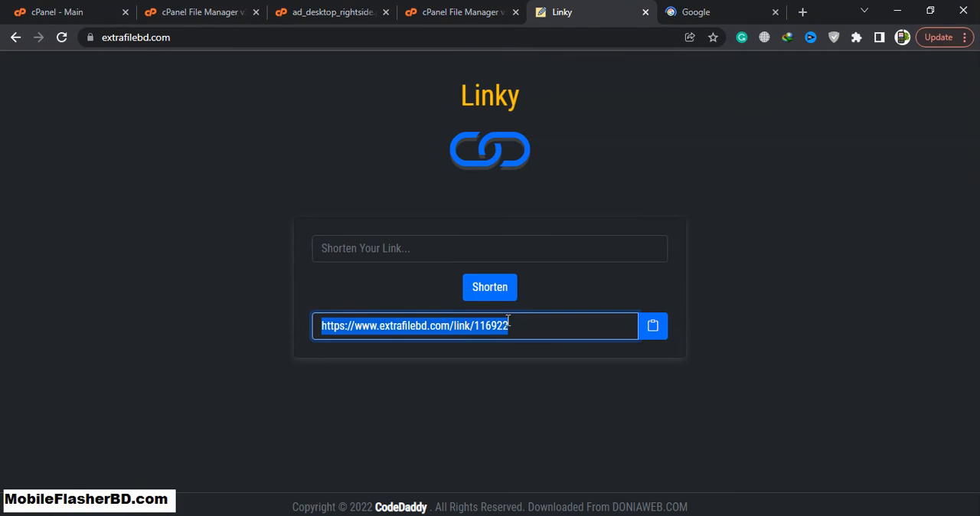
left_click_drag(521, 331, 370, 331)
left_click_drag(510, 329, 191, 333)
right_click(375, 329)
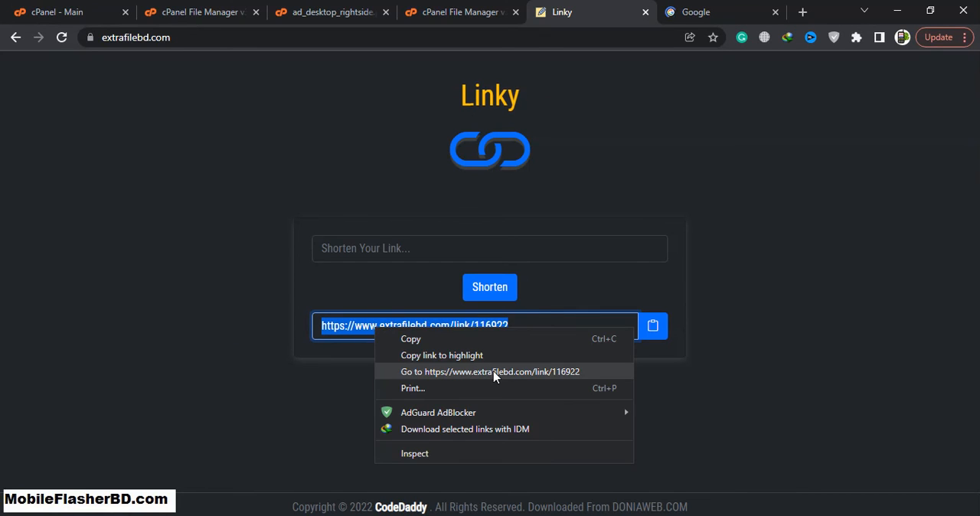
left_click(495, 373)
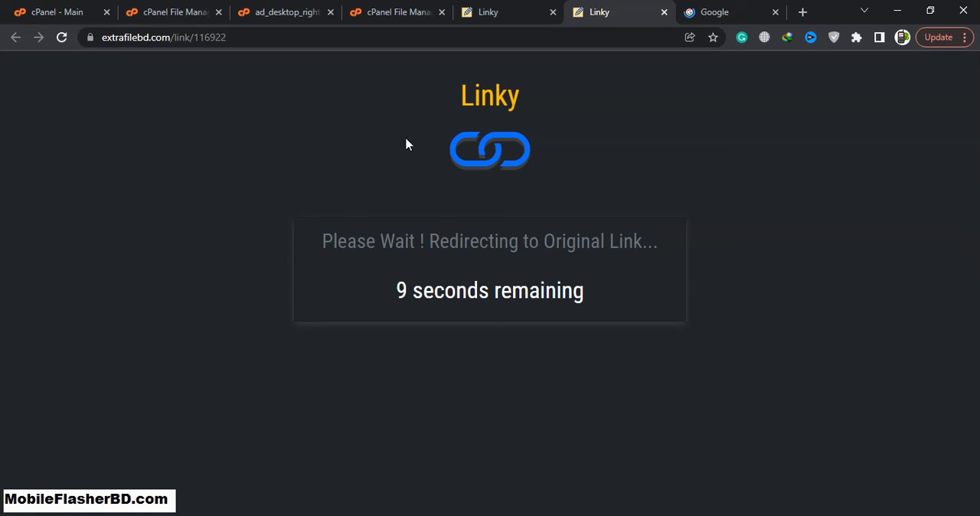
left_click_drag(733, 93, 942, 453)
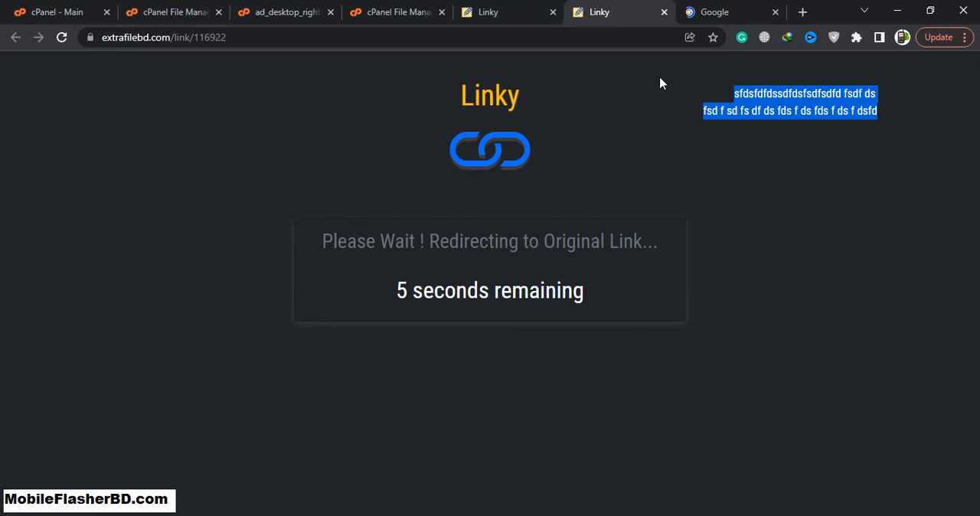
left_click_drag(670, 61, 689, 93)
left_click(701, 131)
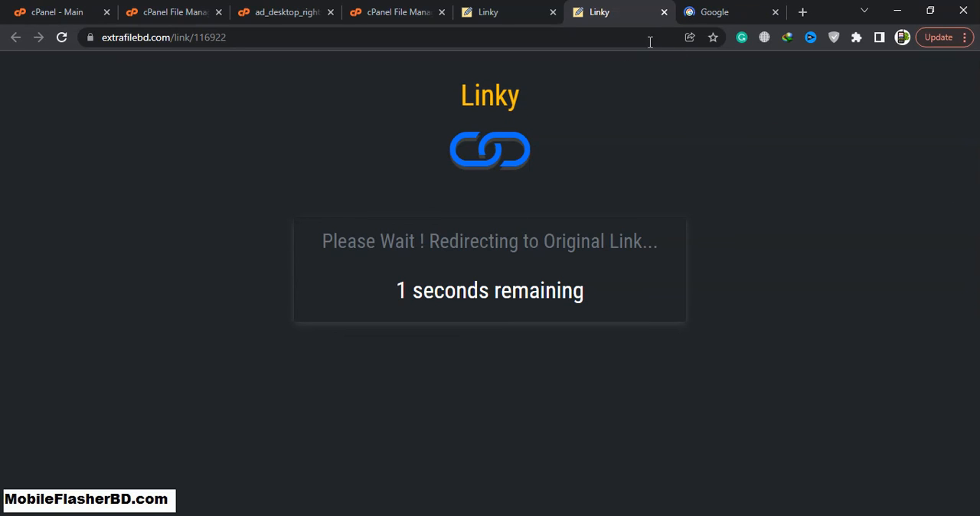
Close the redirect page, the Google page and the Linky home page.
left_click(664, 13)
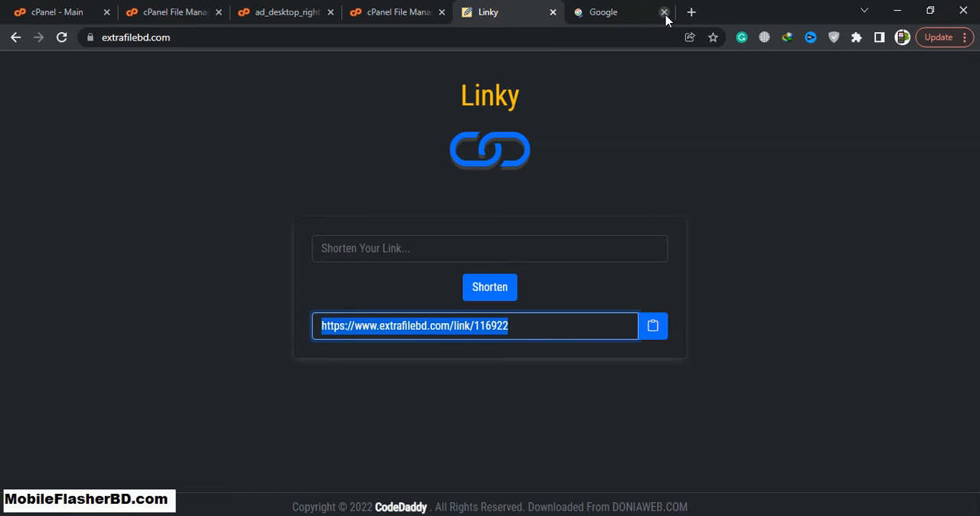
left_click(664, 13)
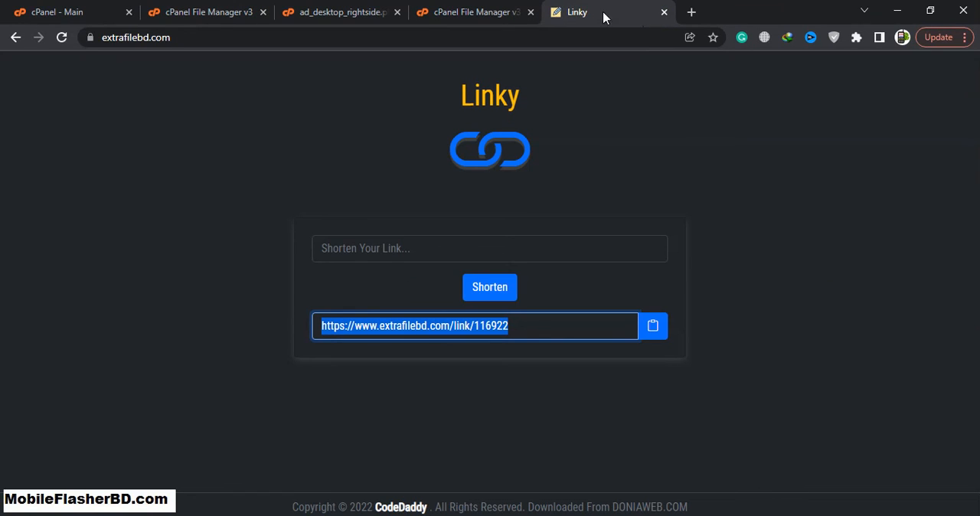
left_click(662, 13)
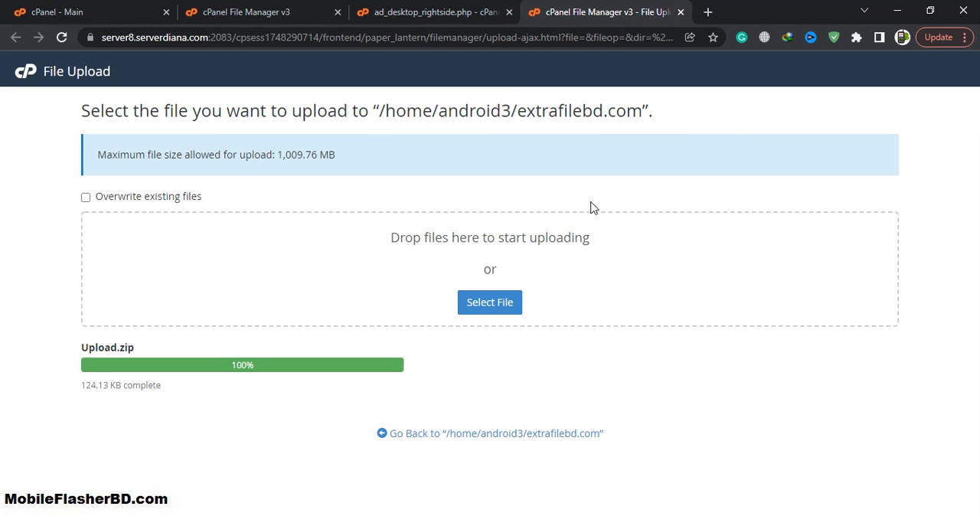